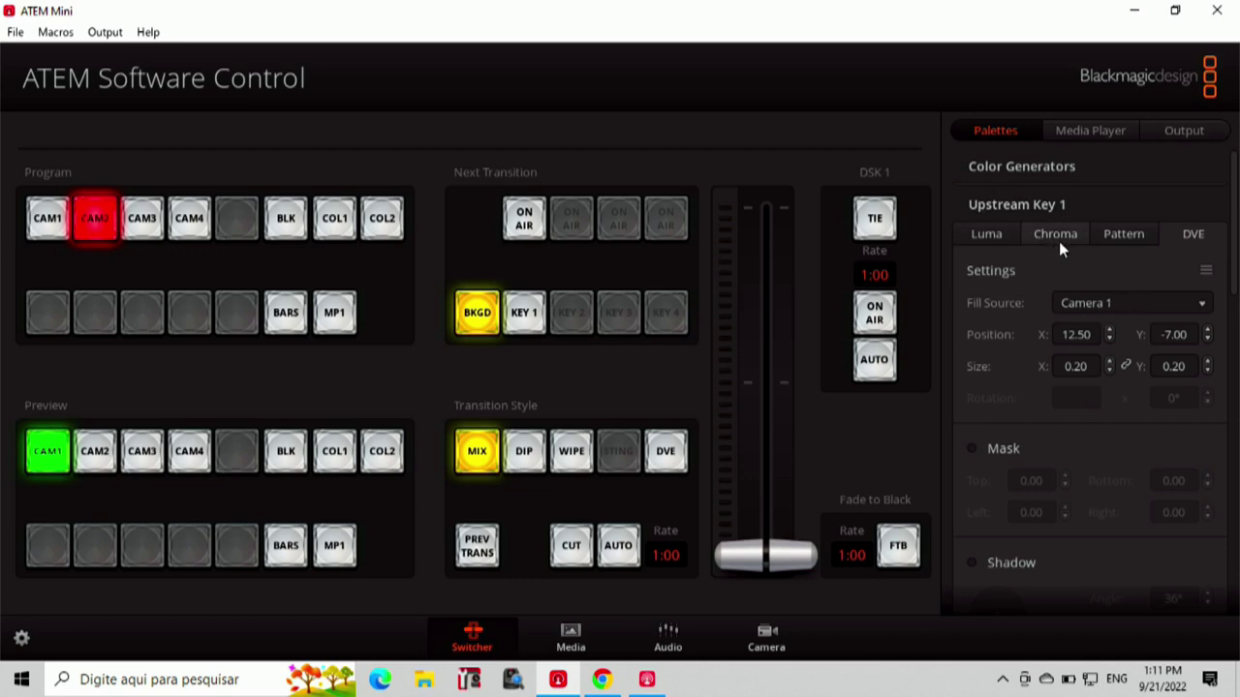
Step: Switch Upstream Key 1 to the Chroma key type and enable Chroma Sample
click(1054, 232)
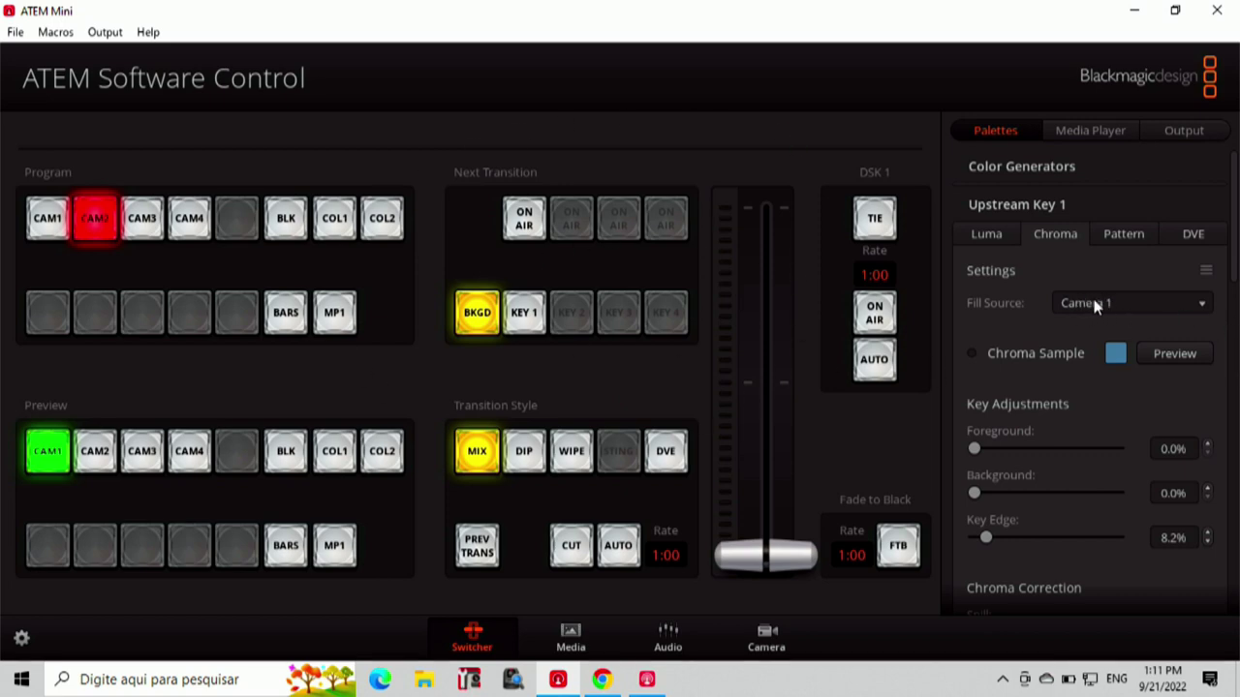
click(973, 353)
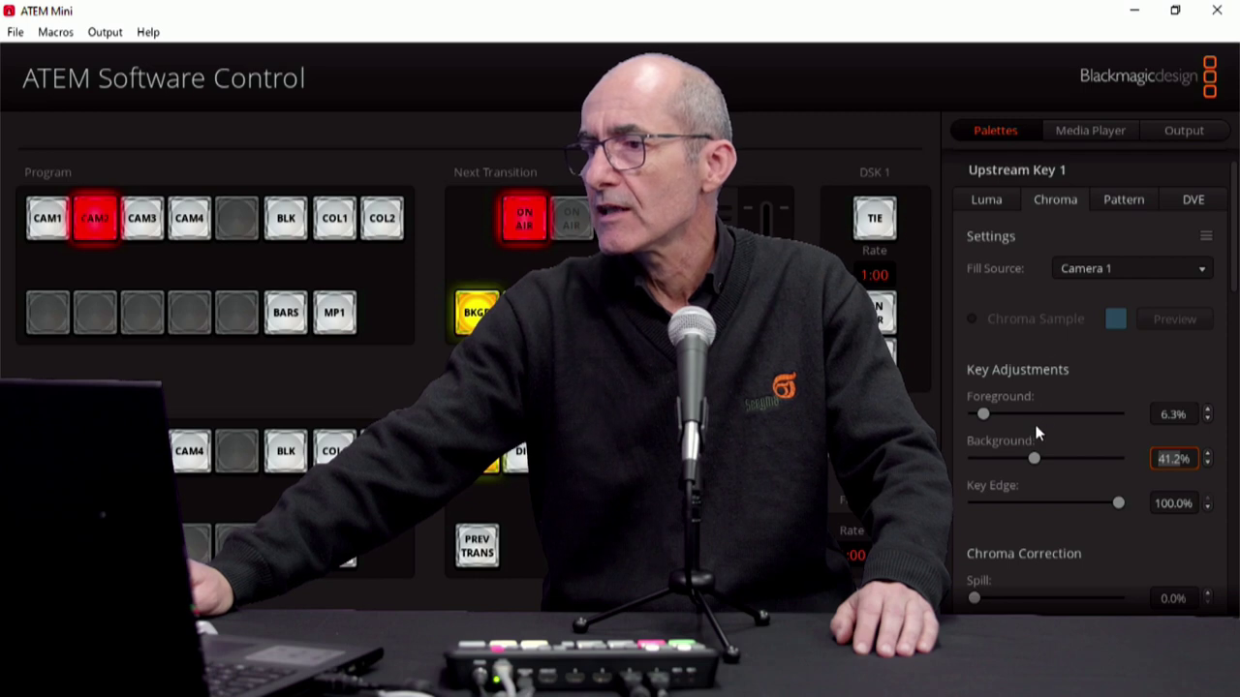
Step: Enable the mask for the Upstream Key 1 chroma key and try out its edge crop values, ending with Left at -16.00
drag(1235, 237, 1235, 423)
click(972, 373)
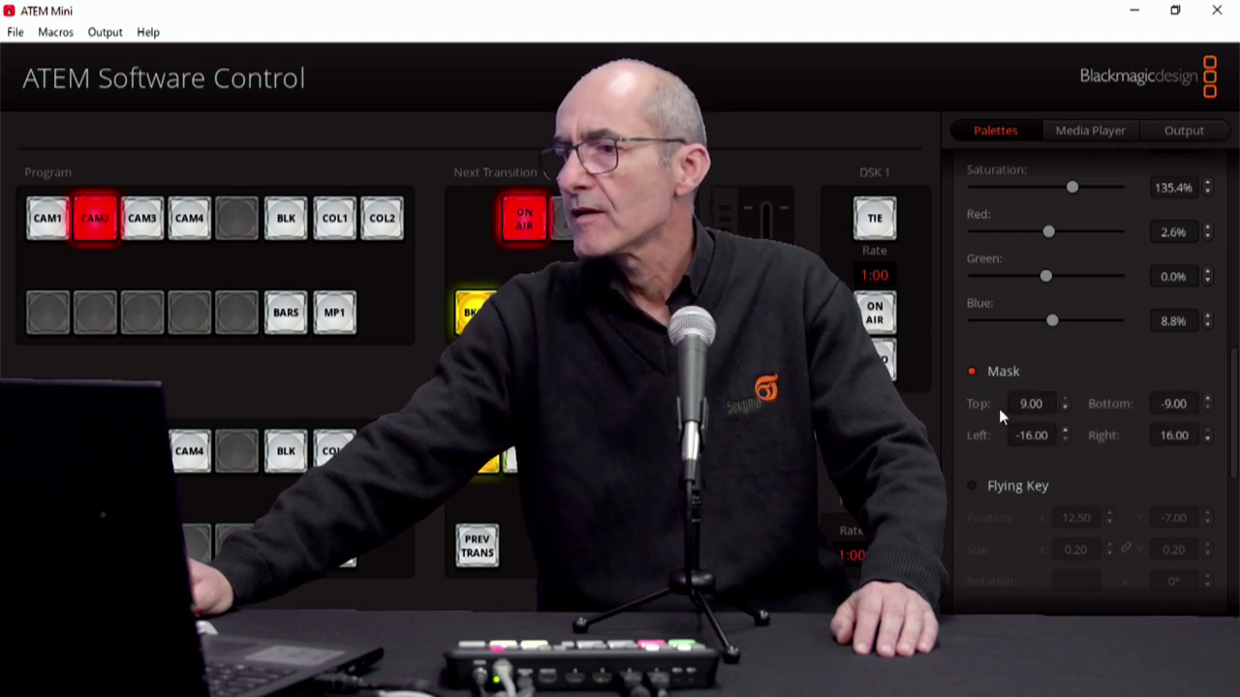
click(1046, 433)
drag(968, 429, 1030, 406)
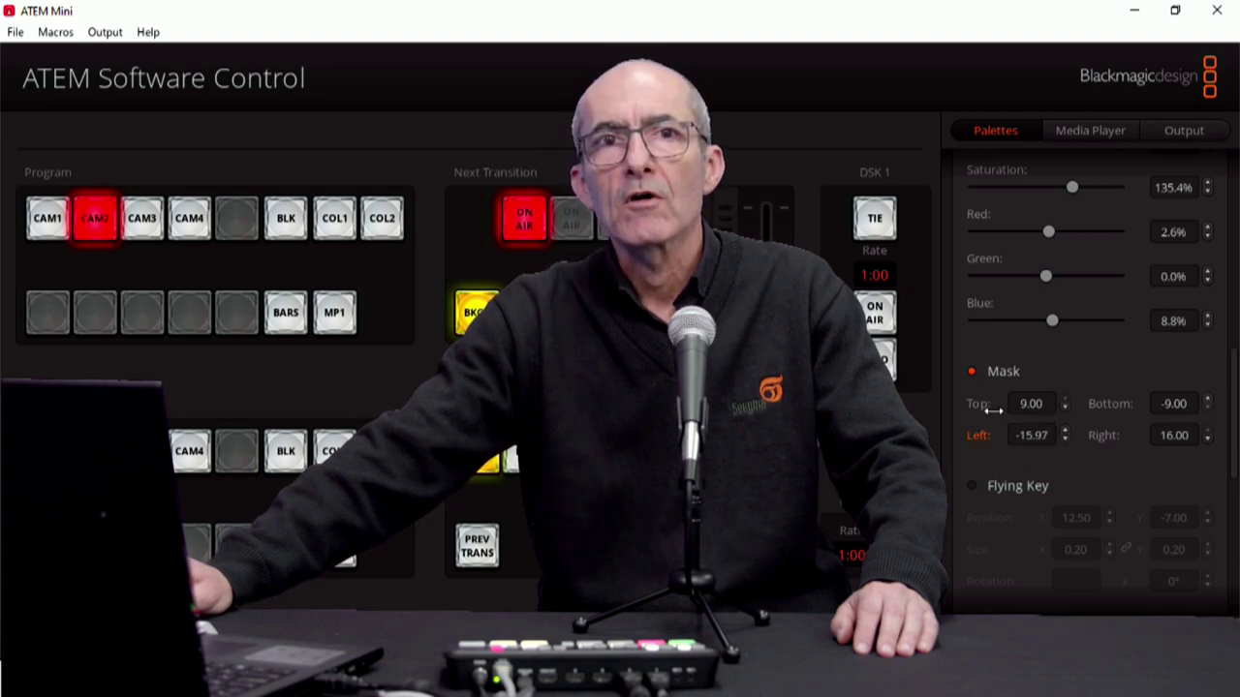
drag(1232, 419, 966, 364)
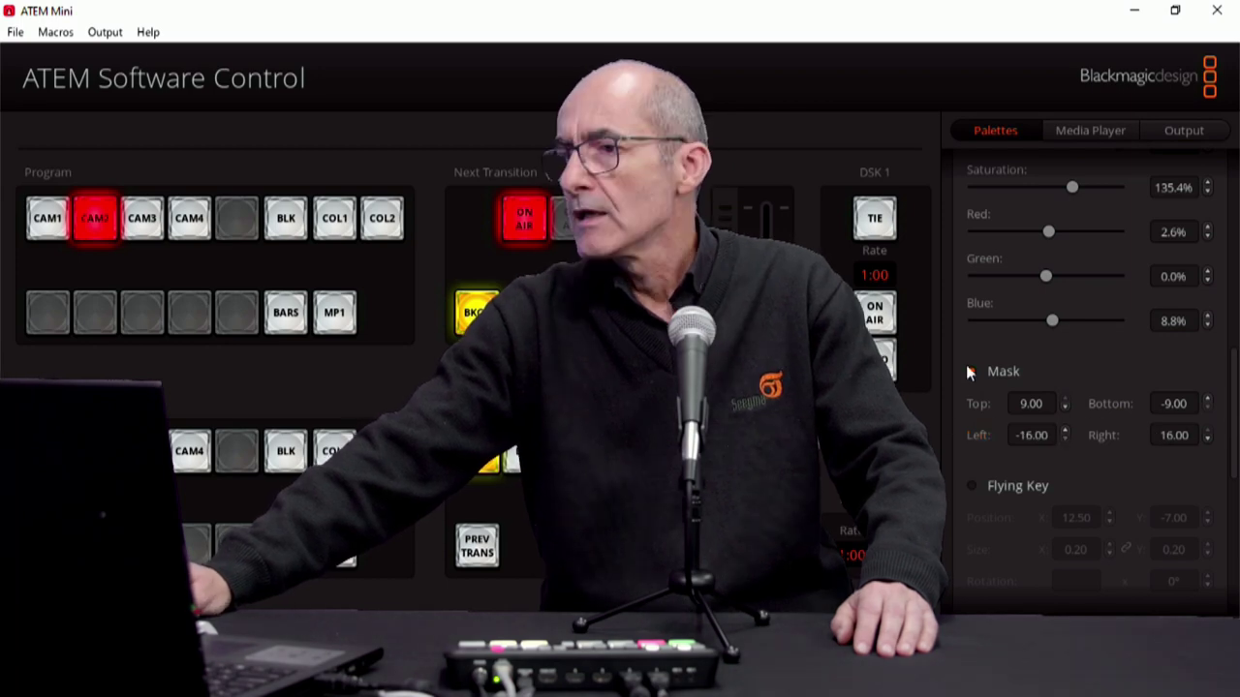
Step: Enable Flying Key for Upstream Key 1 and position it at X -12.90, Y -6.30
click(970, 486)
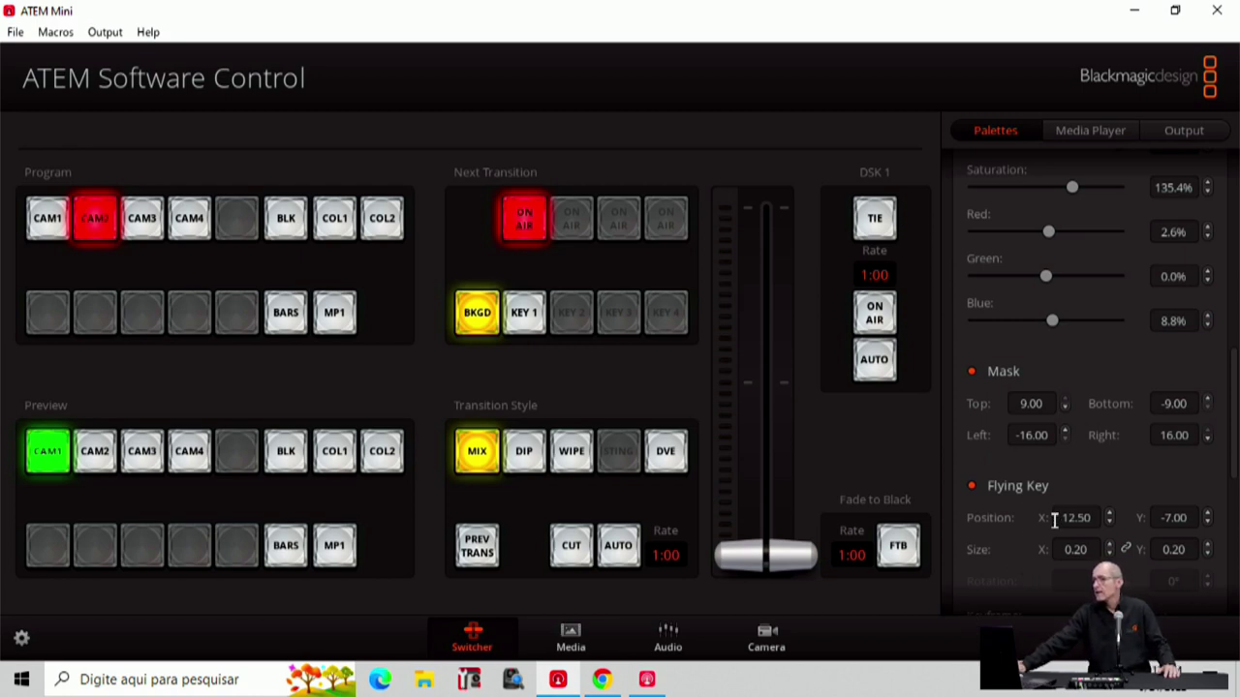
drag(1036, 521, 813, 509)
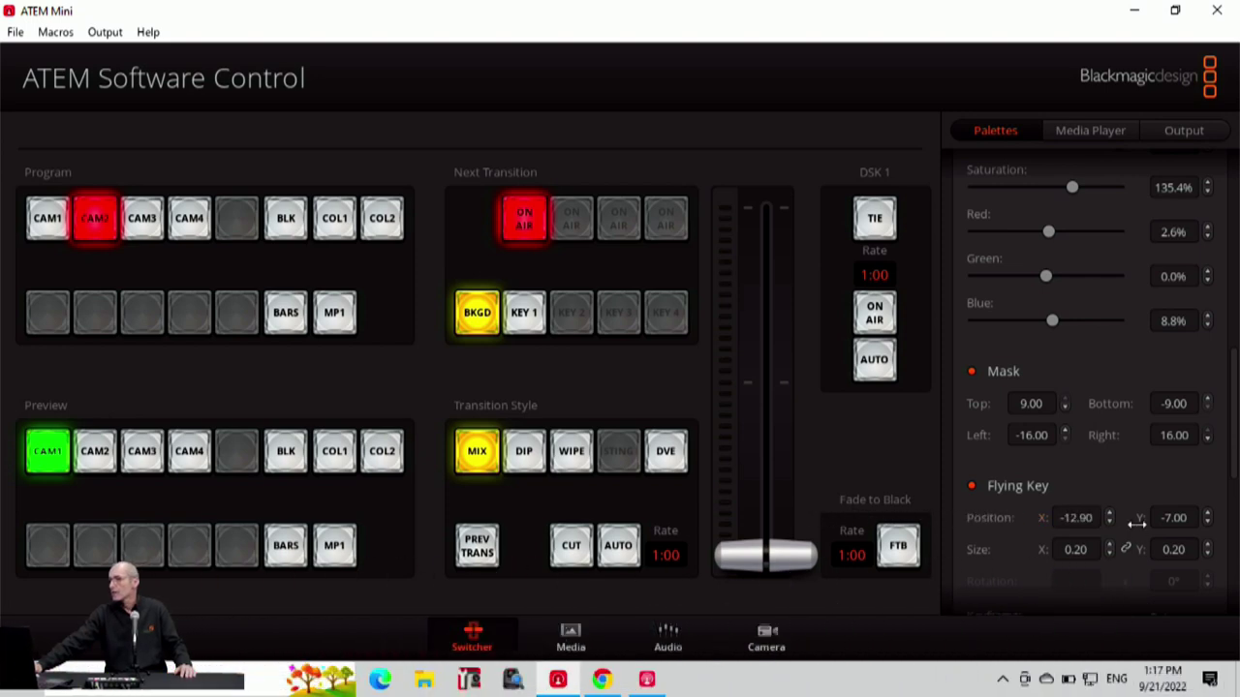
drag(1145, 519, 1220, 515)
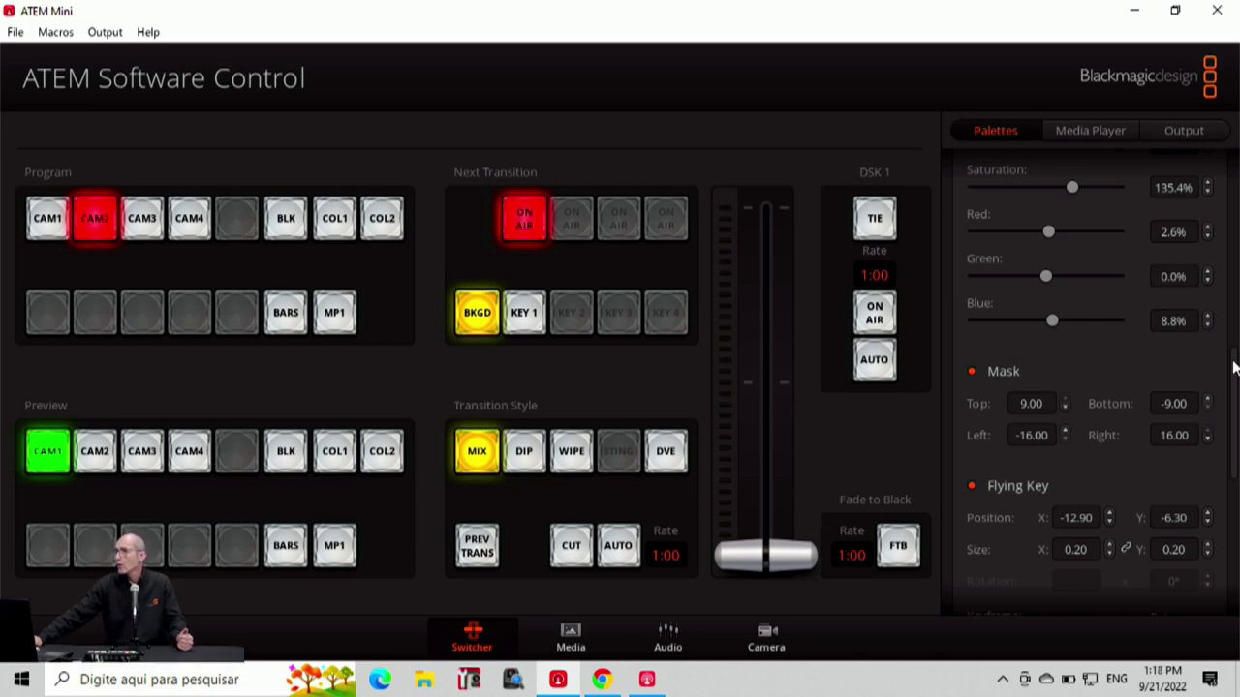
drag(1236, 387, 1207, 170)
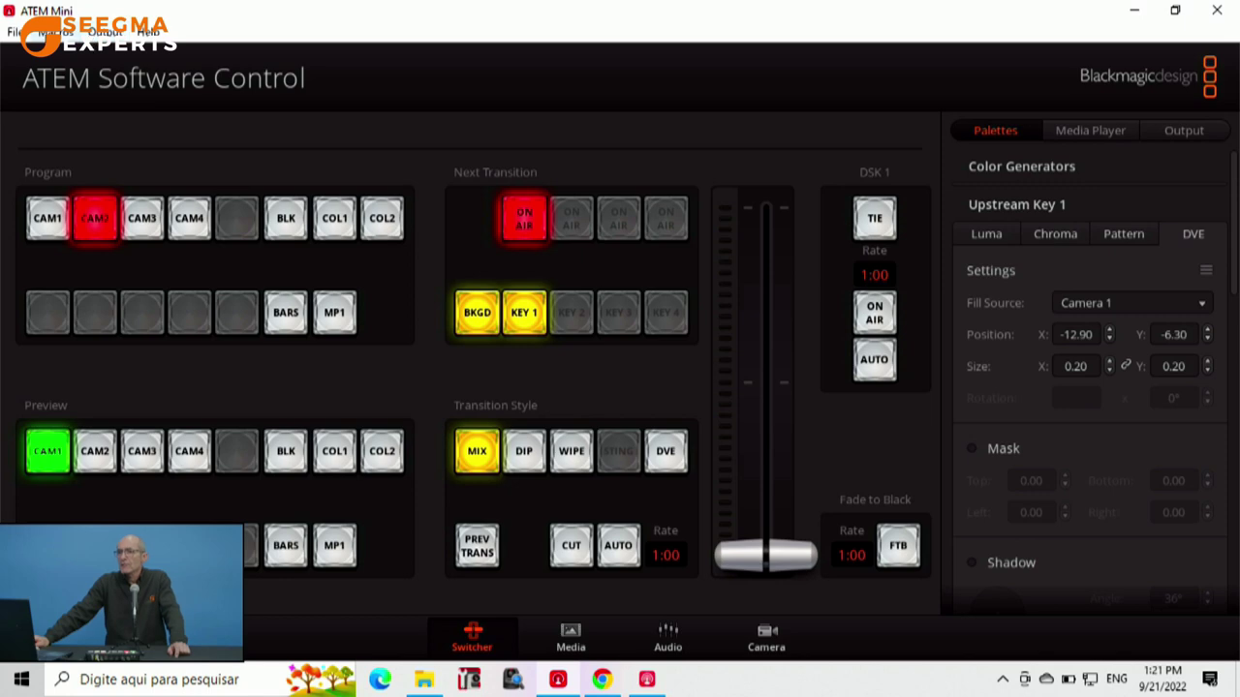
Step: Create a new macro named "ex1" in the first slot and start recording it
click(57, 31)
click(86, 48)
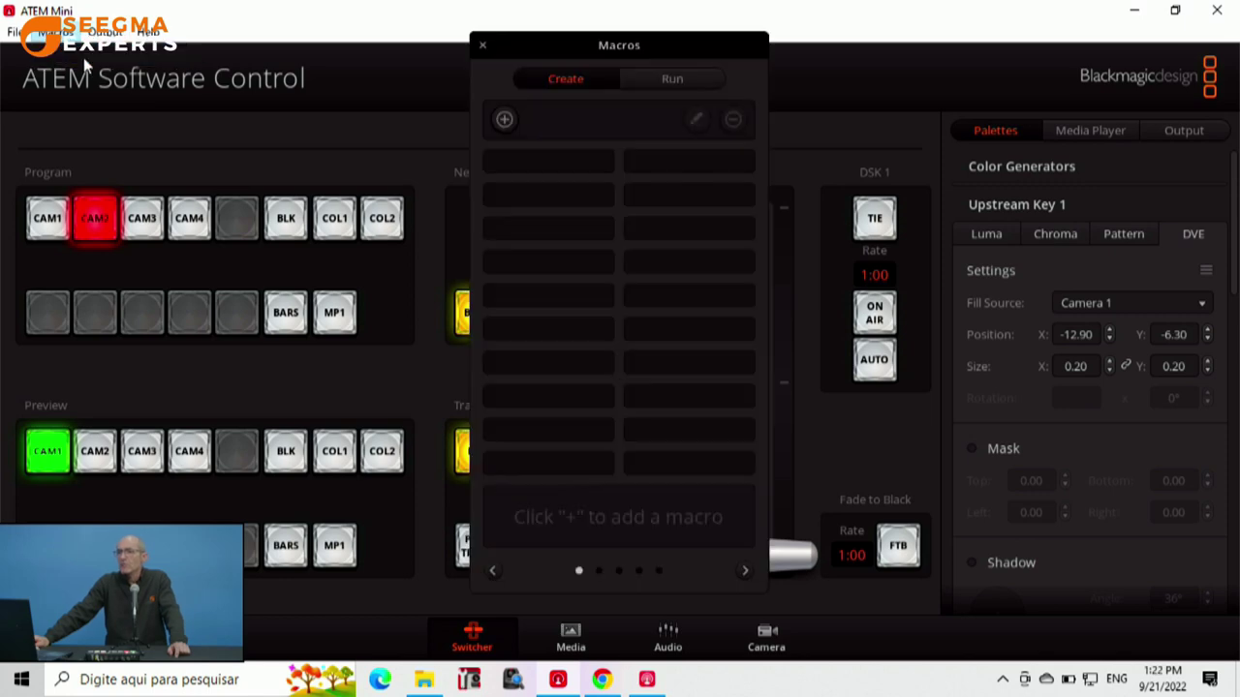
drag(567, 49, 537, 52)
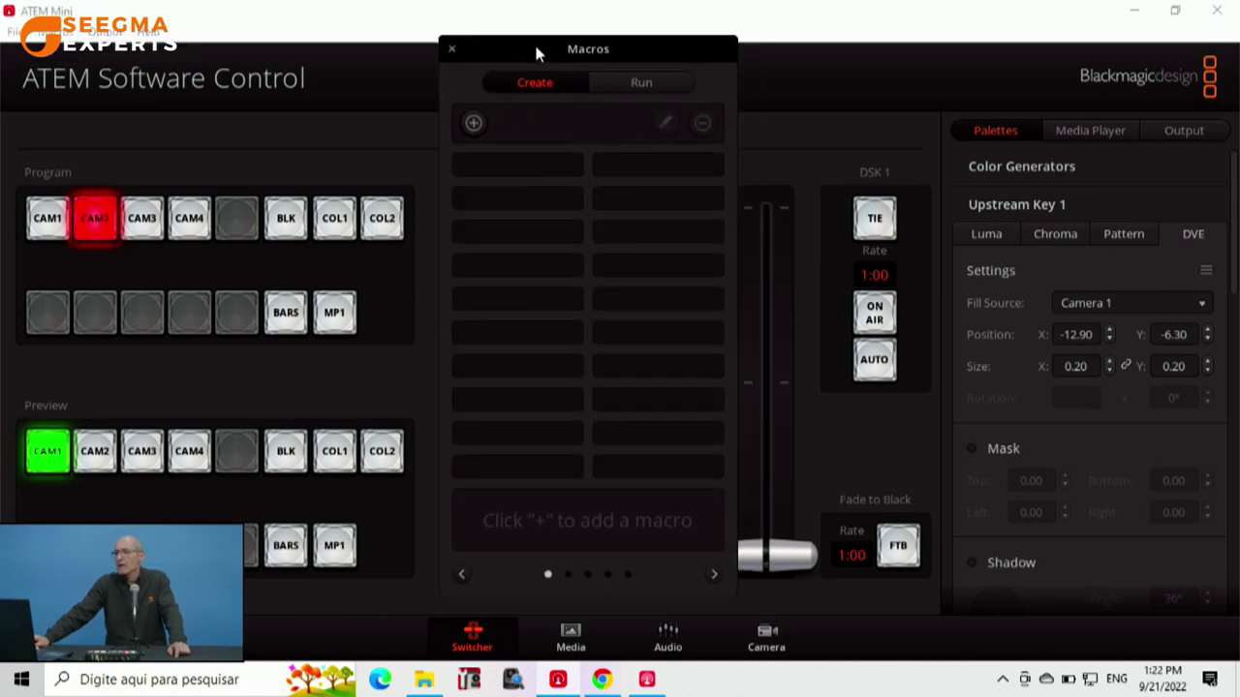
click(474, 123)
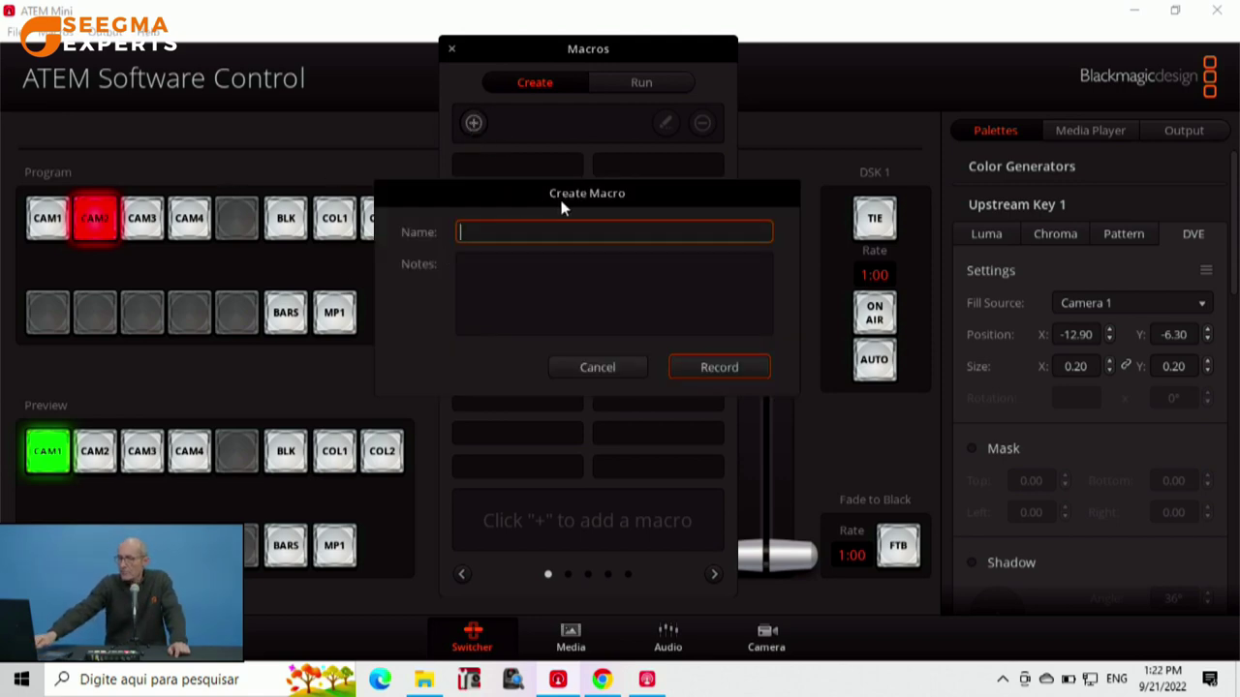
text(ex1)
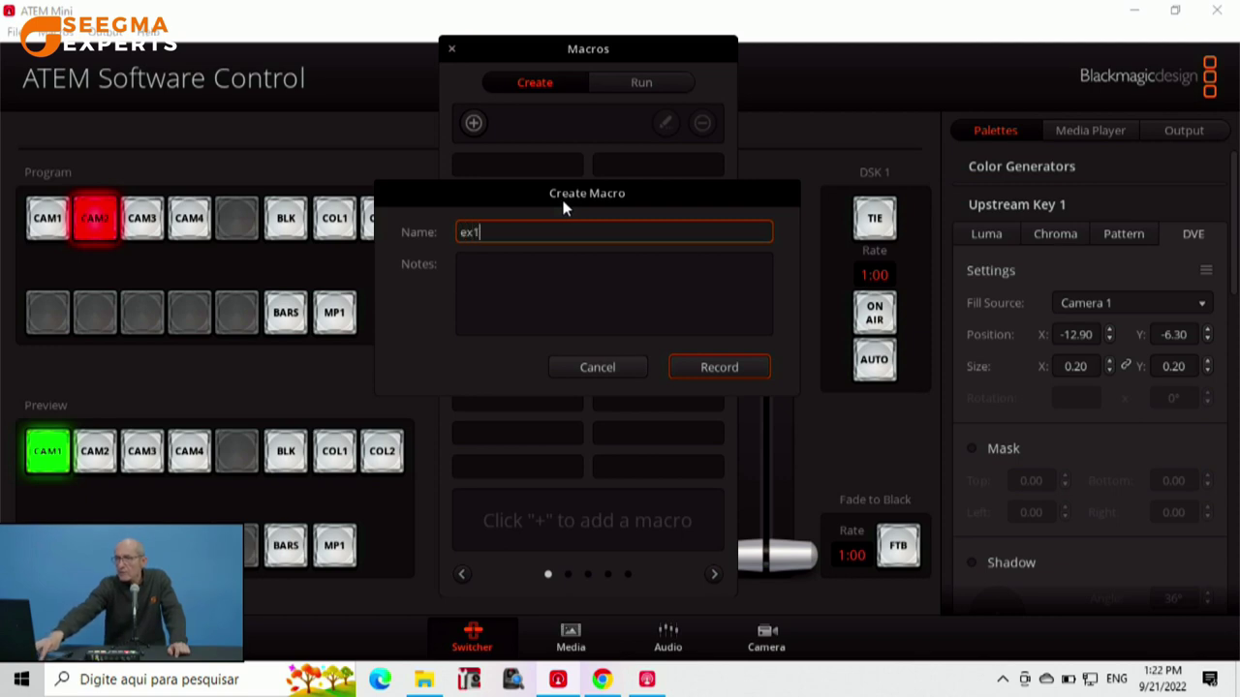
click(720, 367)
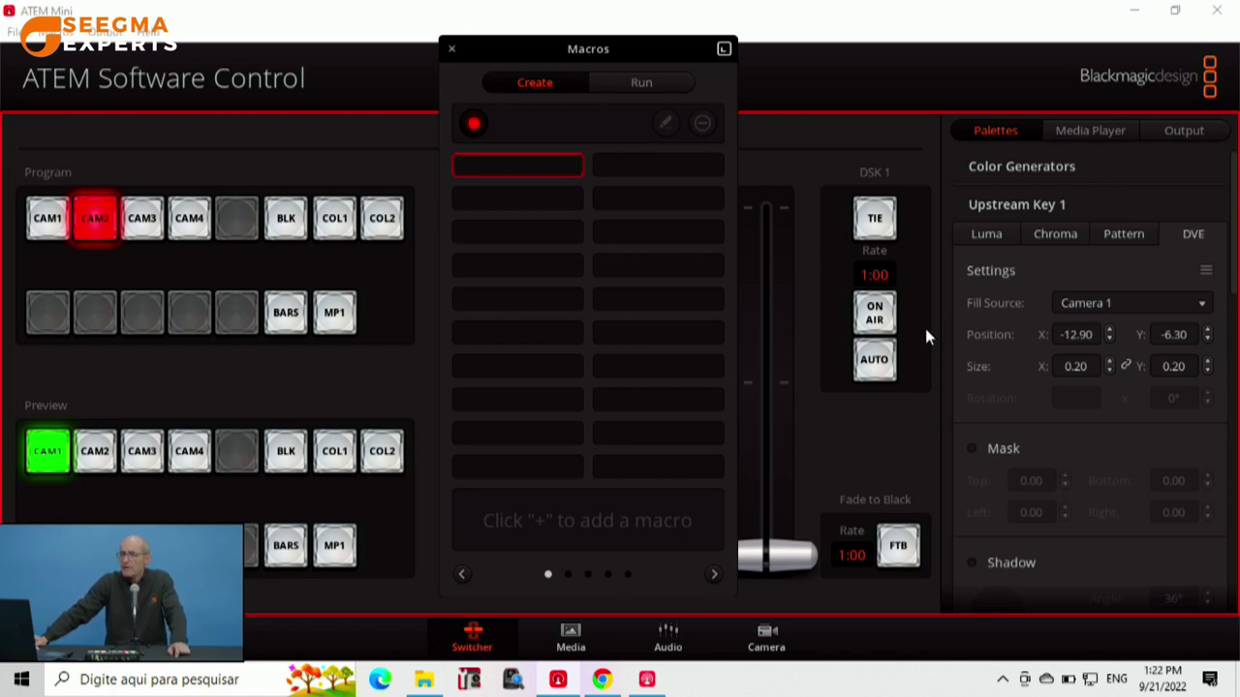
Step: Load the News Lower Third still into Media Player 1, moving the Macros window out of the way
drag(540, 48, 406, 50)
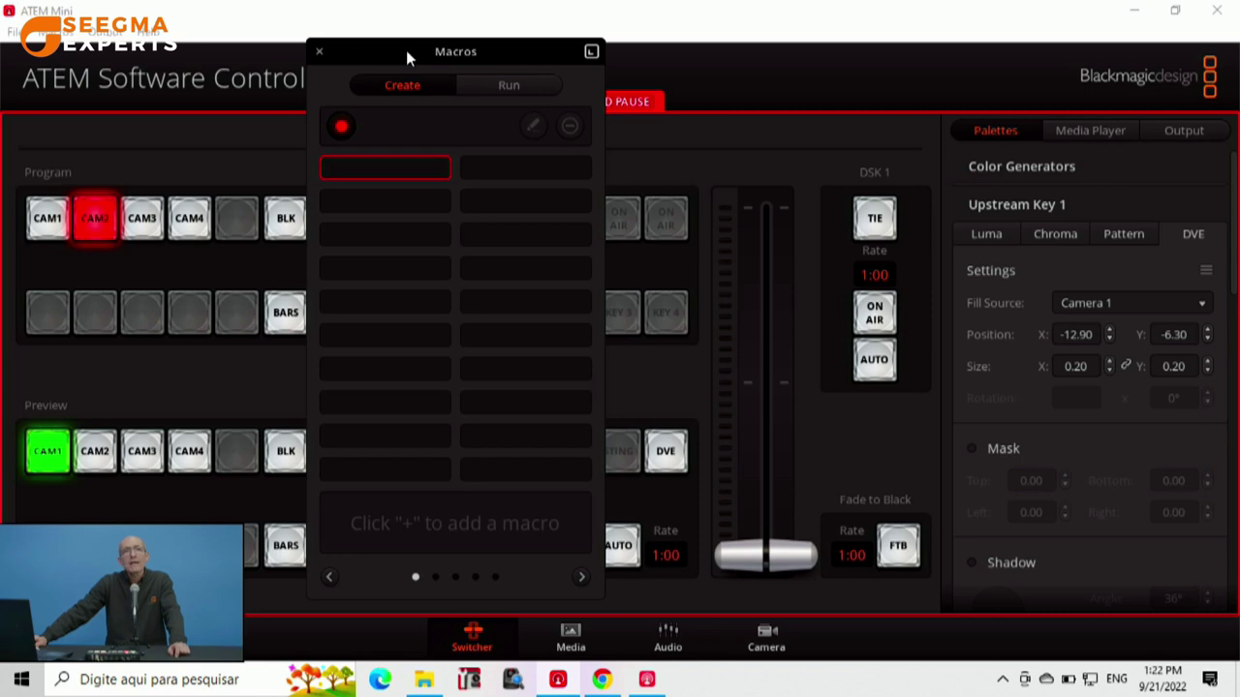
drag(406, 50, 425, 84)
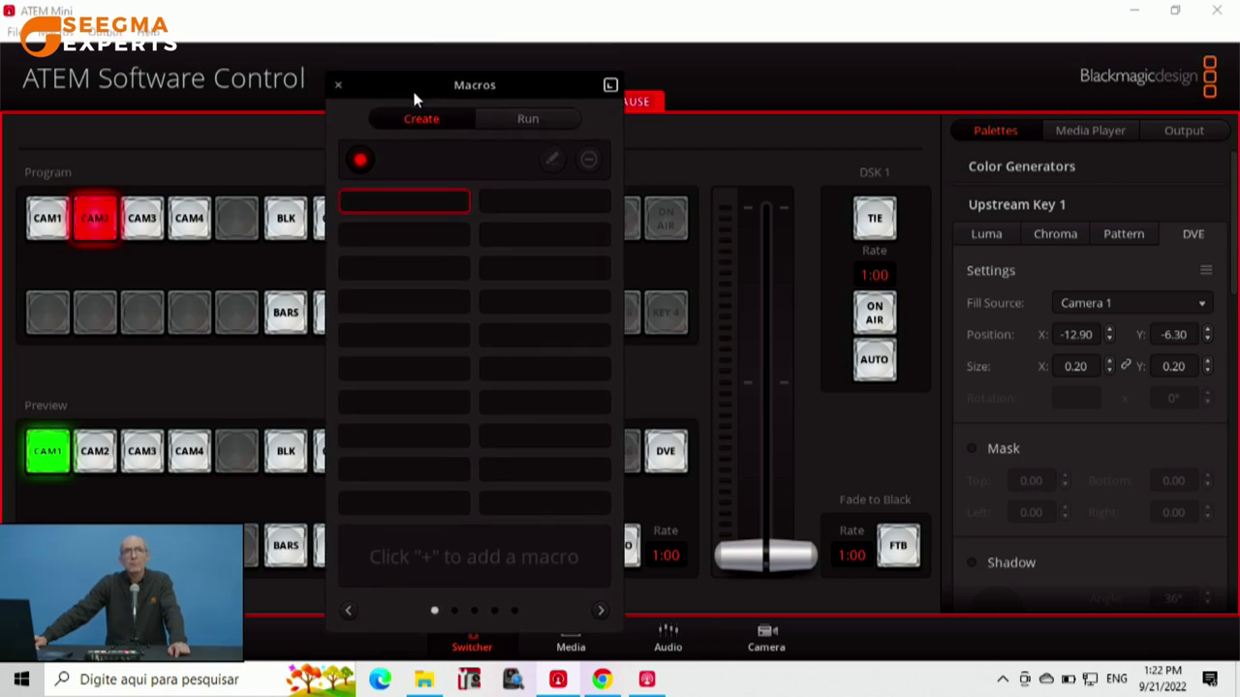
click(572, 639)
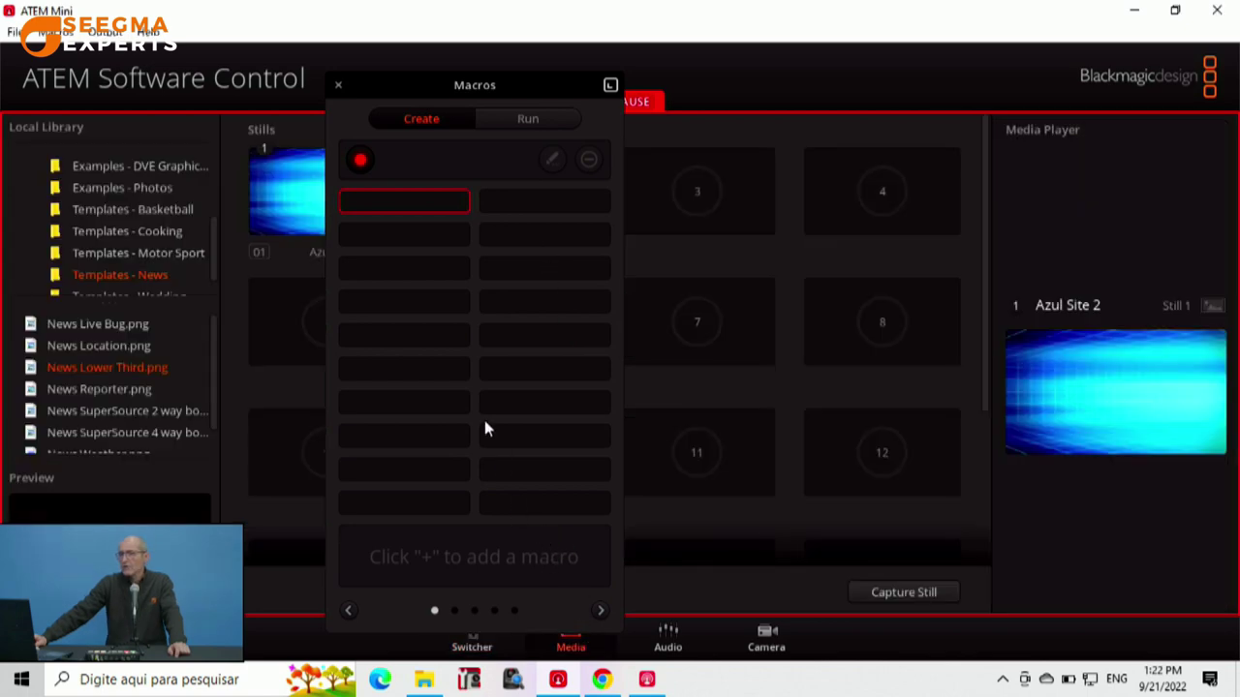
drag(467, 83, 357, 139)
drag(527, 180, 1149, 382)
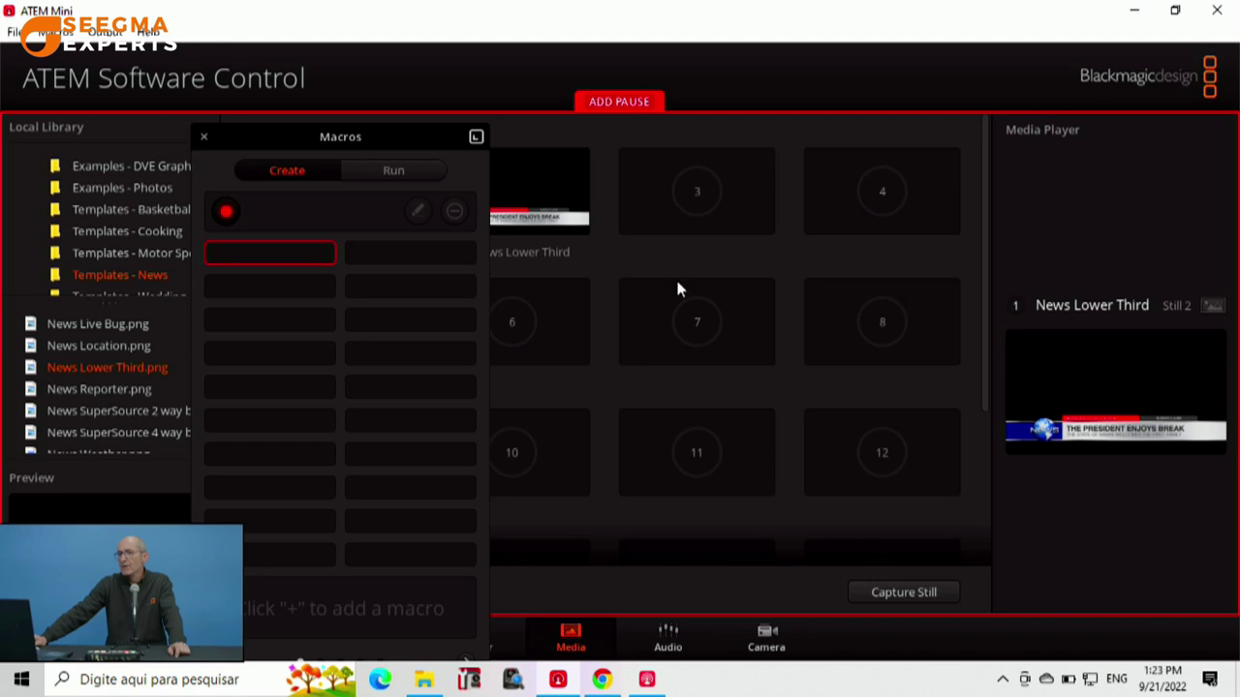
Step: Return to the switcher controls, put DSK 1 on air, and open the Downstream Key settings
drag(299, 138, 644, 135)
click(472, 634)
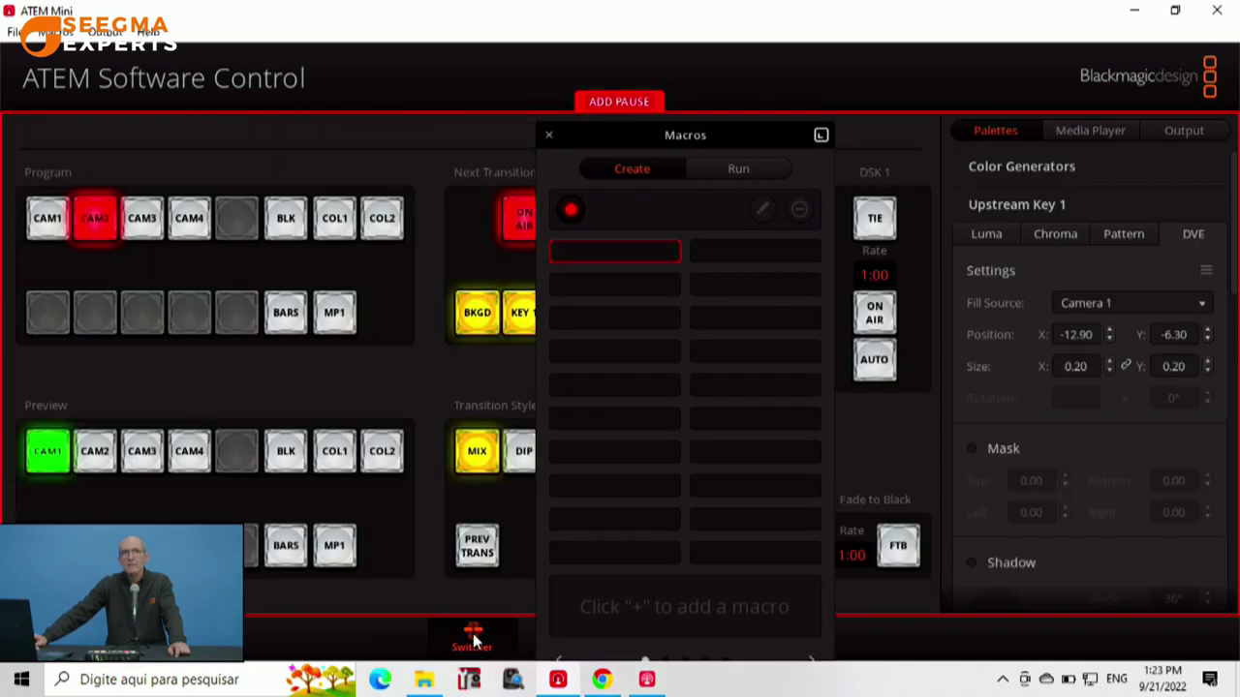
drag(664, 137, 260, 138)
drag(275, 140, 336, 135)
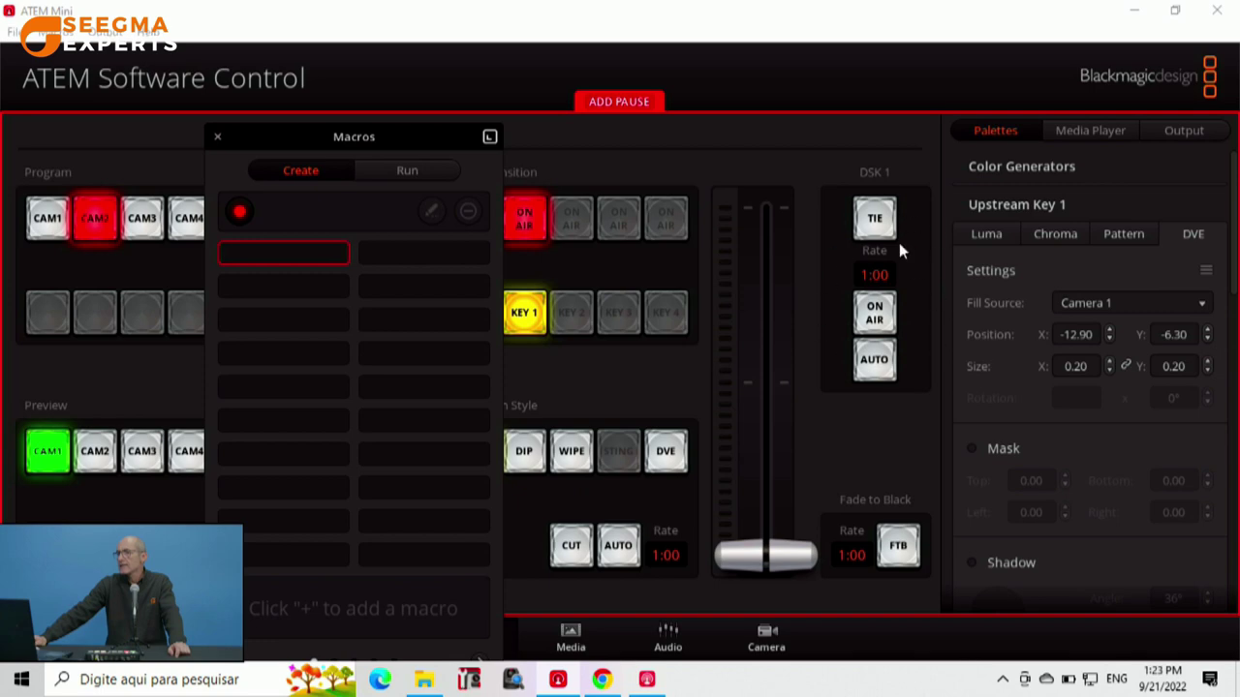
click(878, 314)
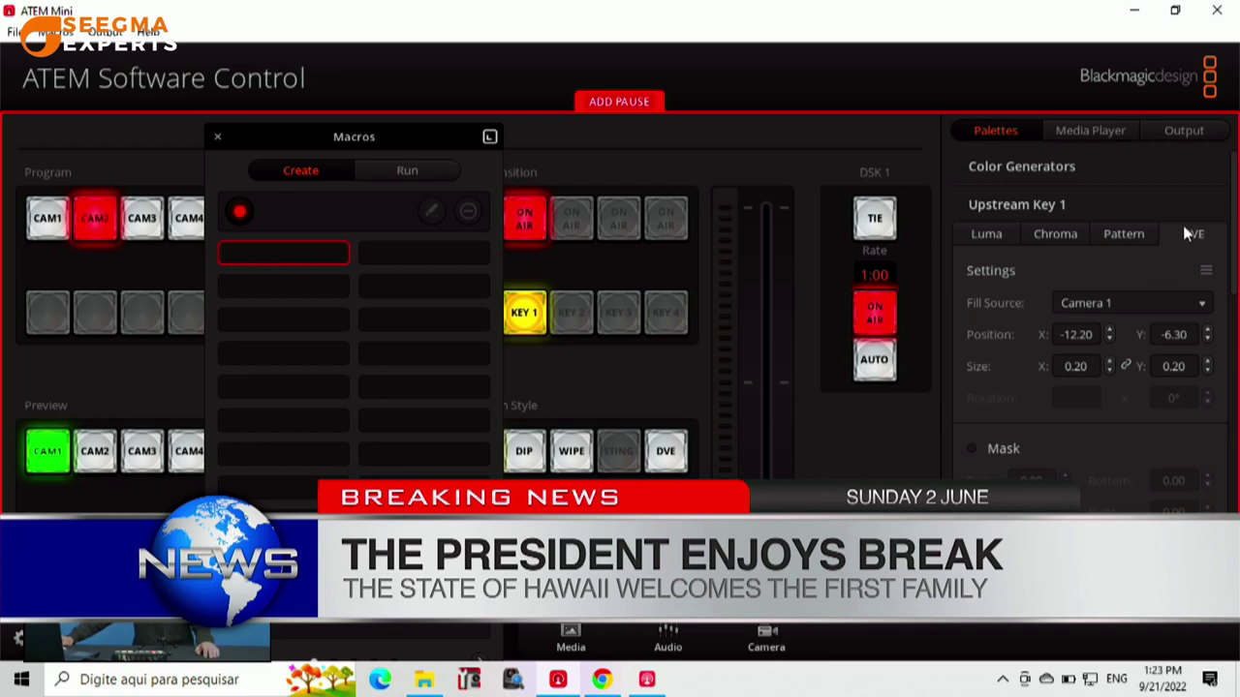
click(1003, 204)
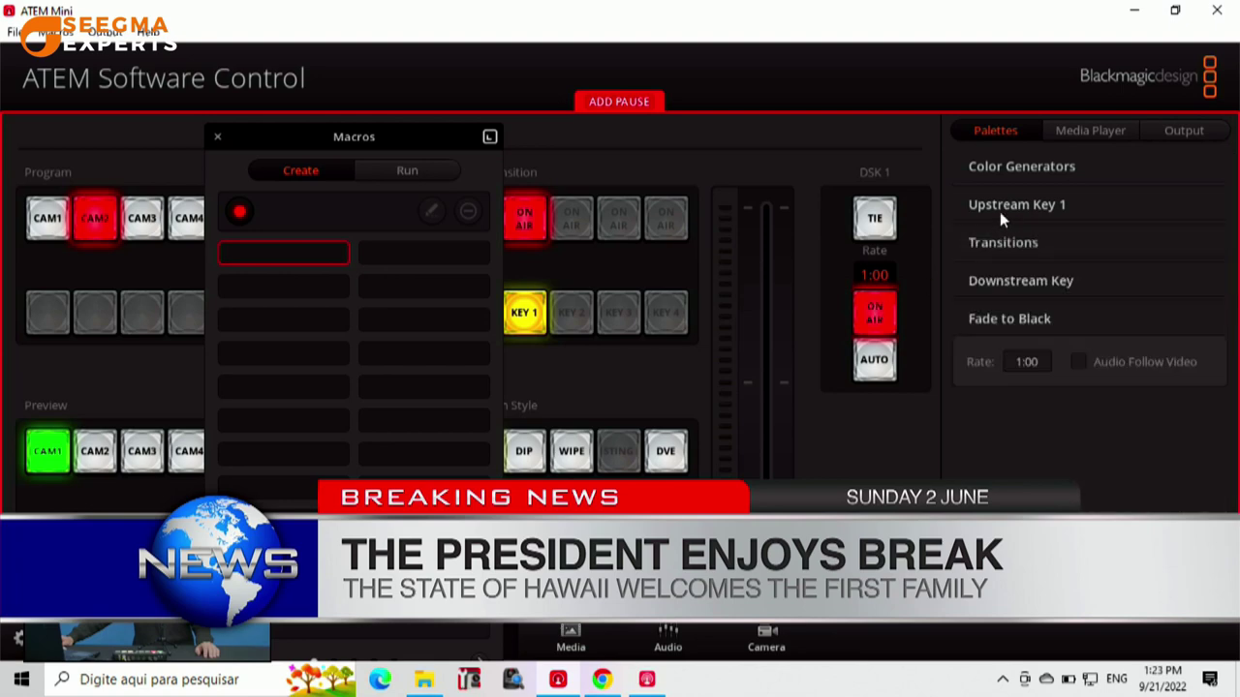
click(996, 281)
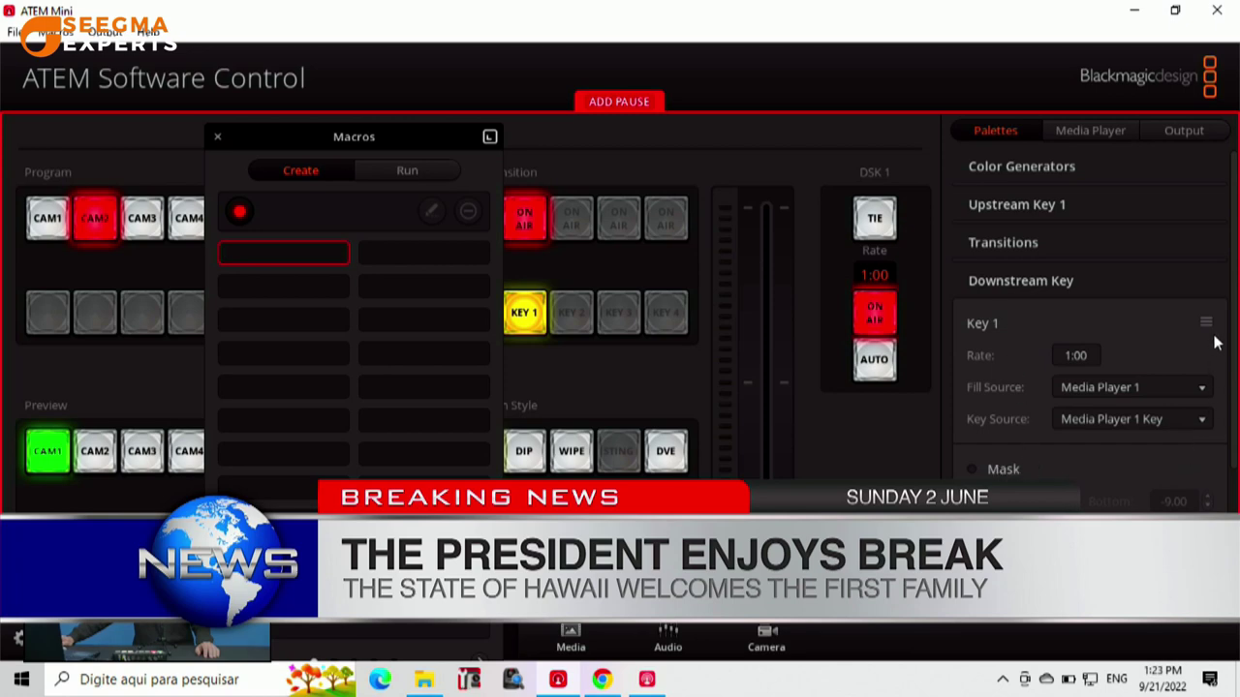
Step: Add a pause with a duration of 4:0 to the macro, leaving User Wait off
click(620, 102)
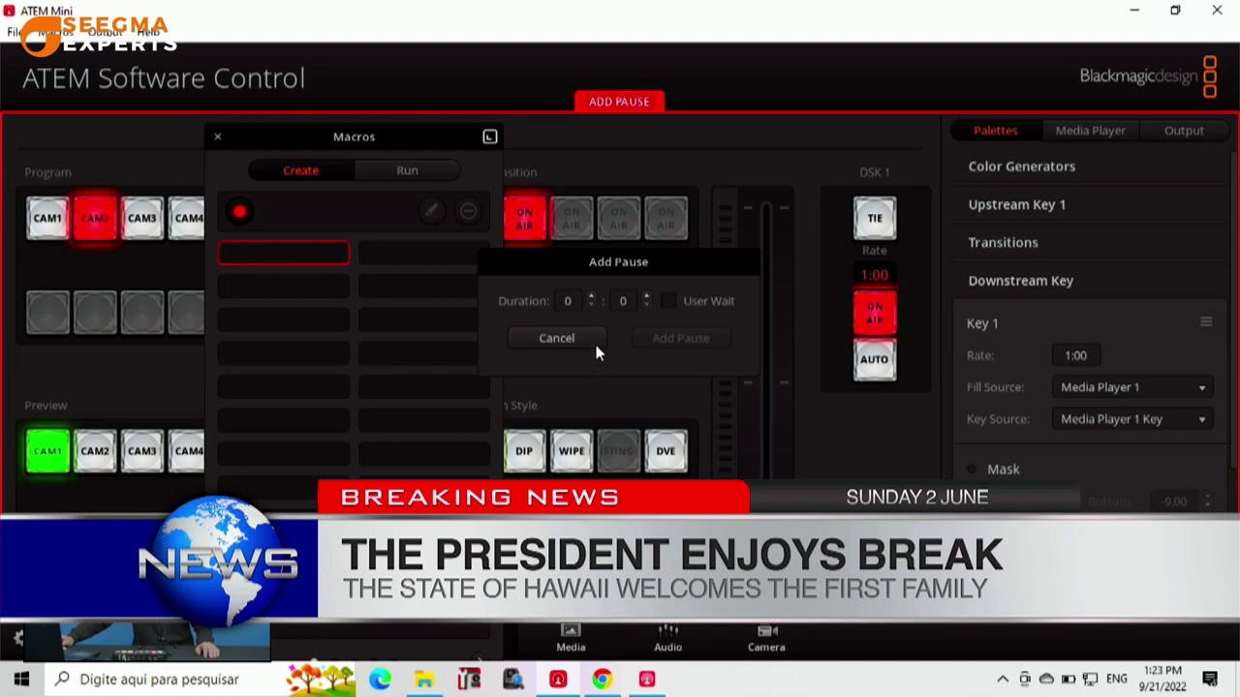
click(668, 300)
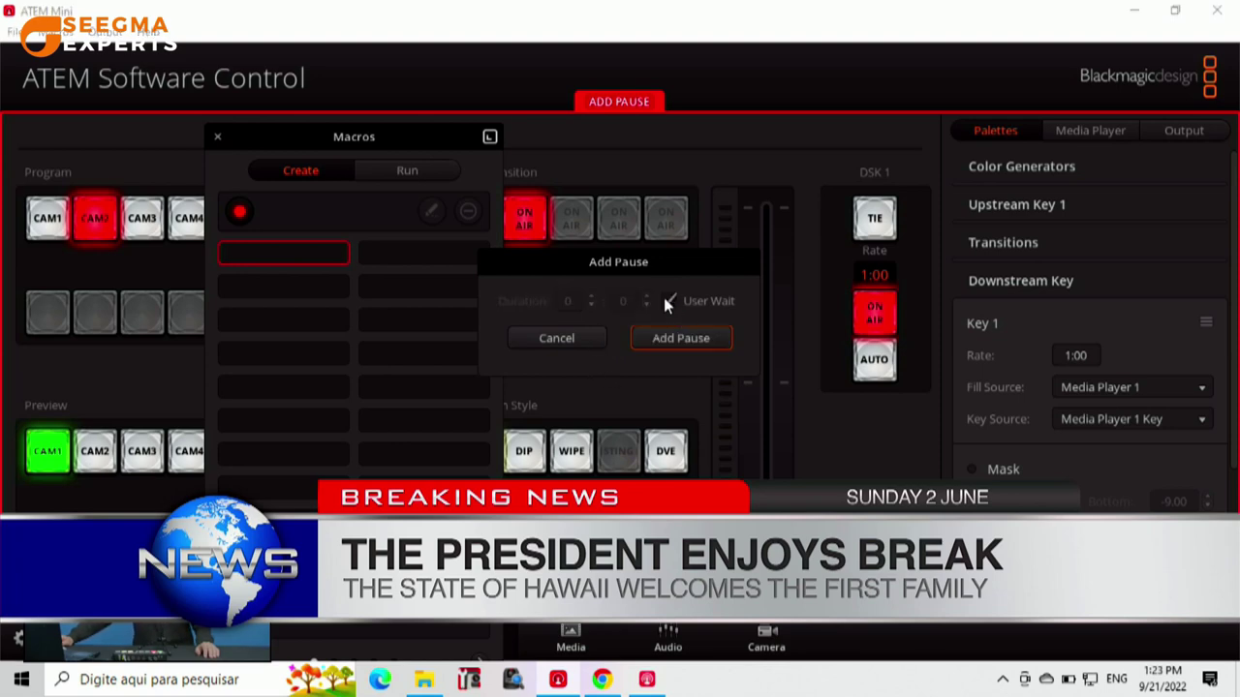
click(668, 300)
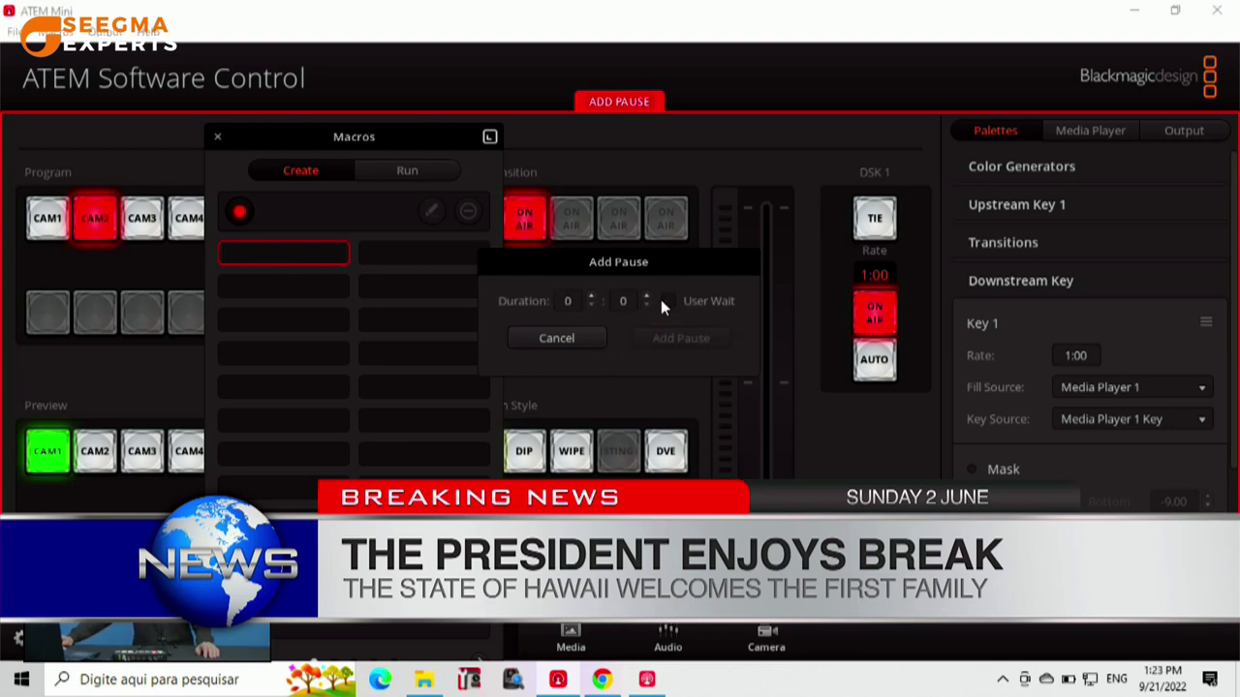
click(568, 301)
click(587, 293)
click(587, 293)
click(587, 291)
click(587, 291)
click(587, 288)
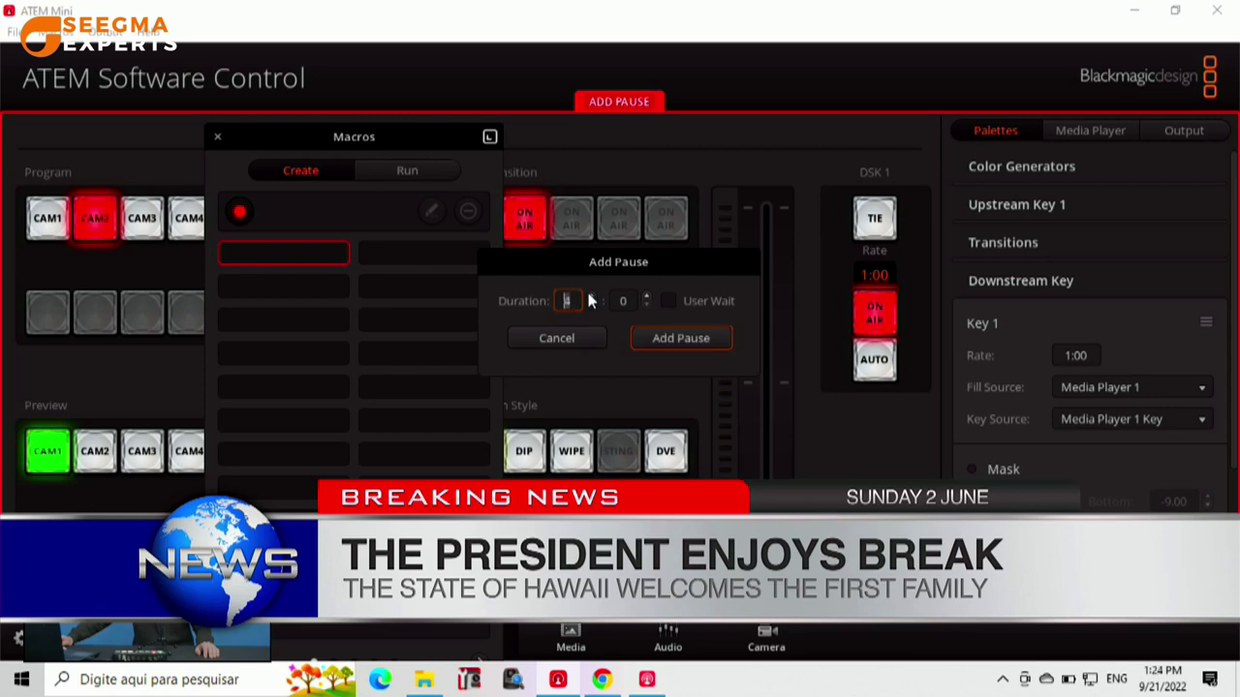
click(670, 337)
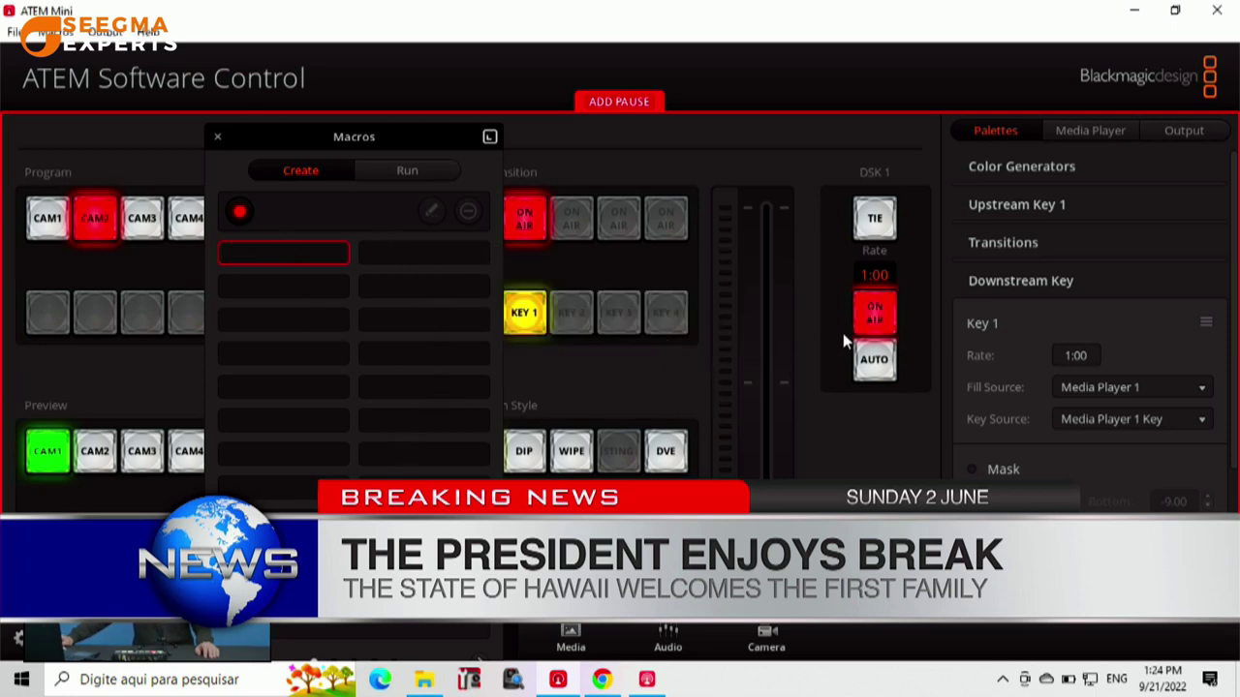
Step: Take DSK 1 off air and stop recording the macro
click(870, 317)
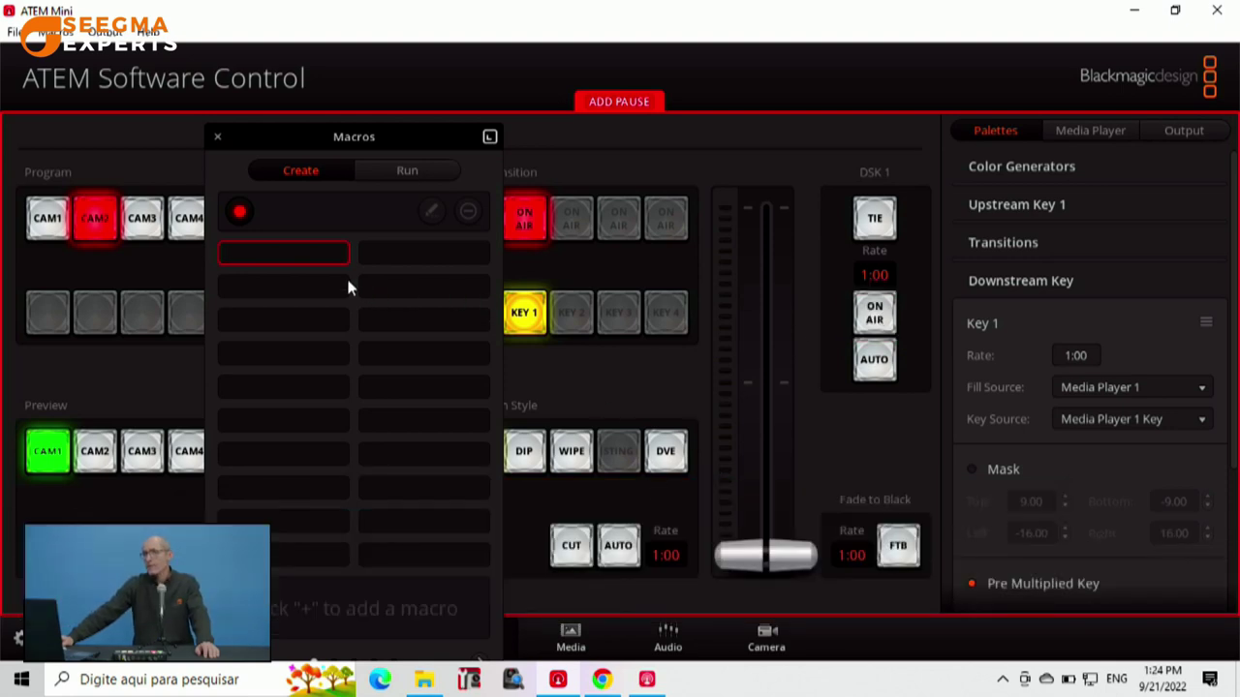
click(241, 214)
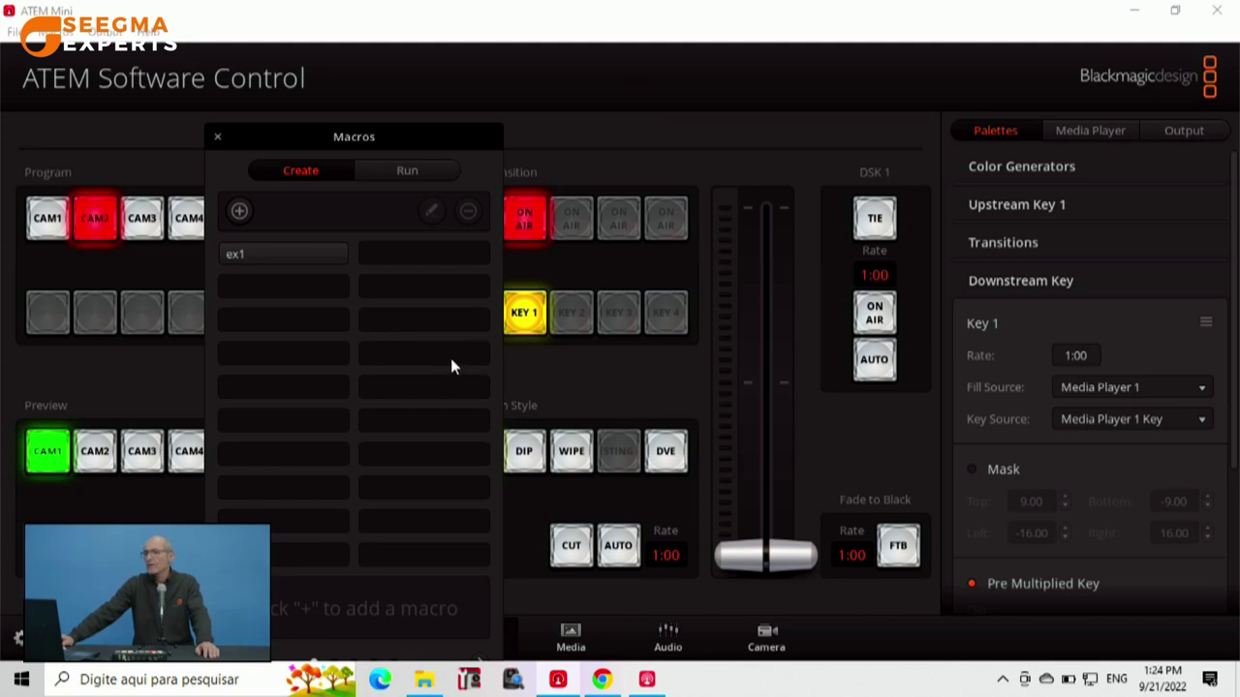
Step: Enable Recall and Run, run the ex1 macro, and move the Macros window higher
click(409, 171)
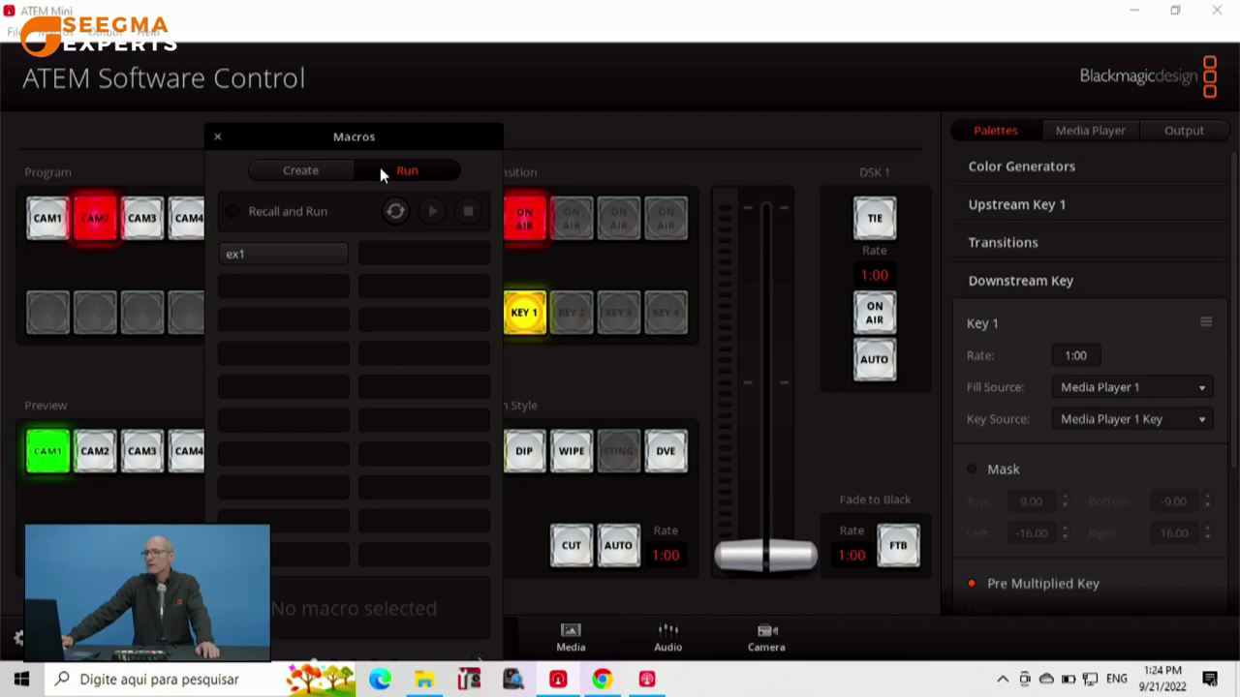
click(233, 213)
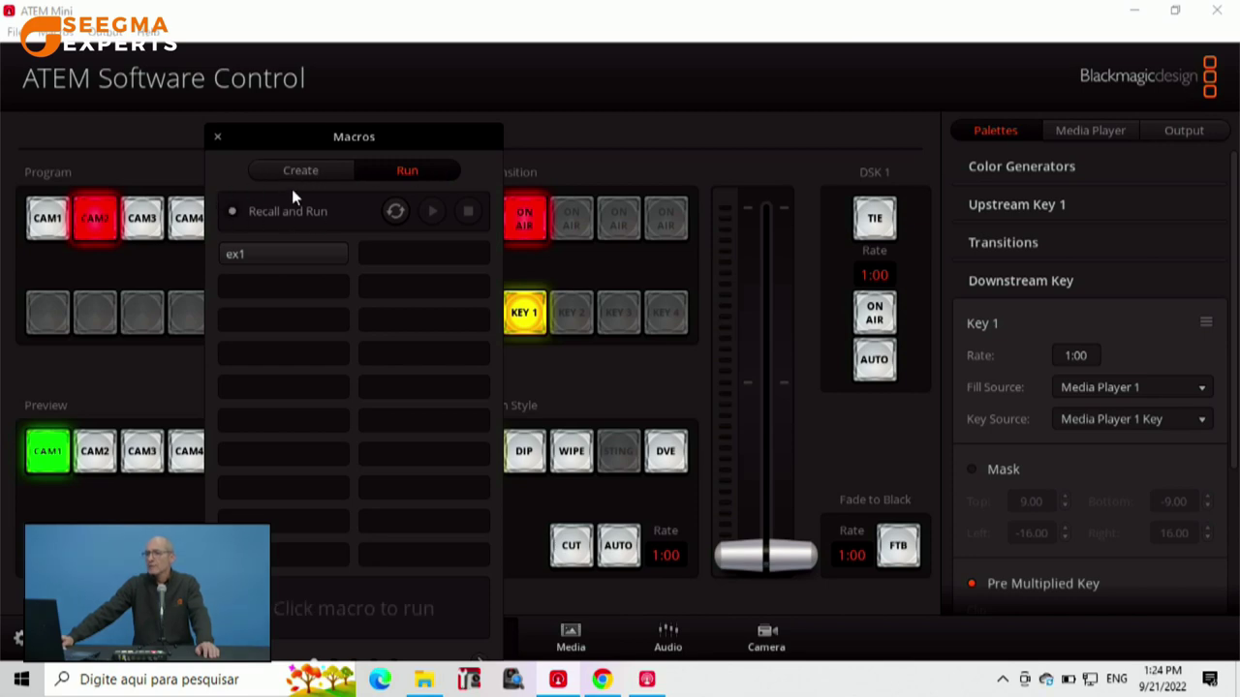
click(278, 253)
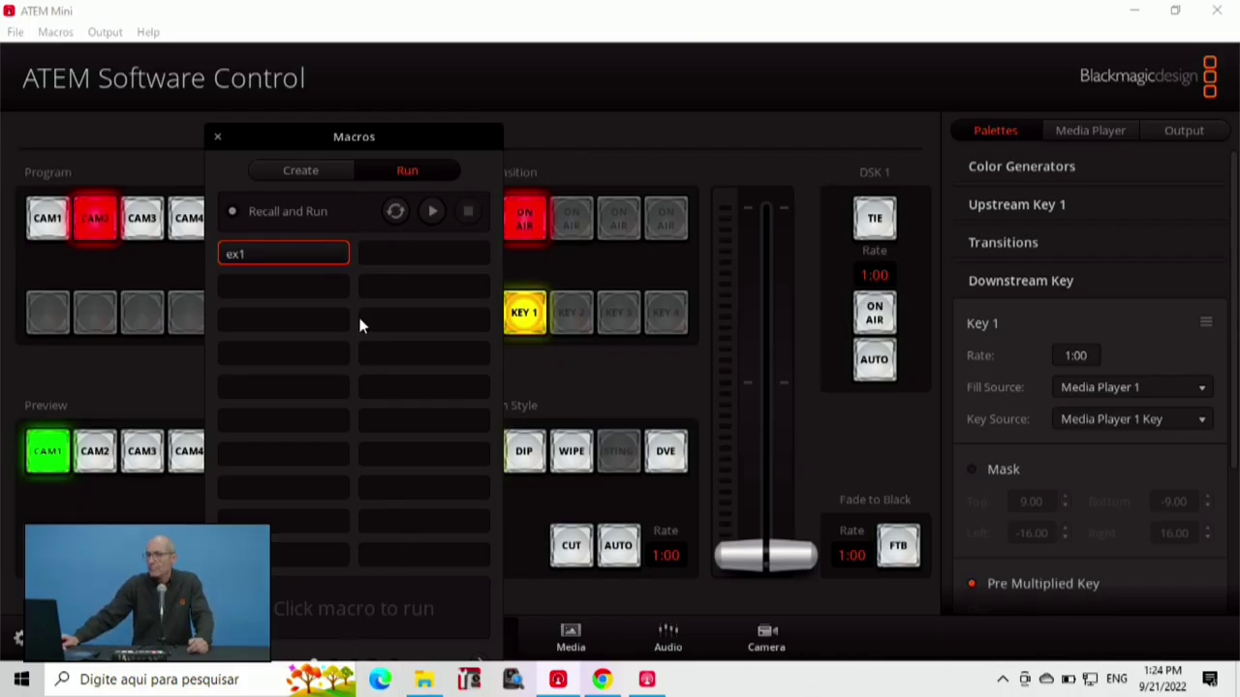
drag(347, 135, 358, 43)
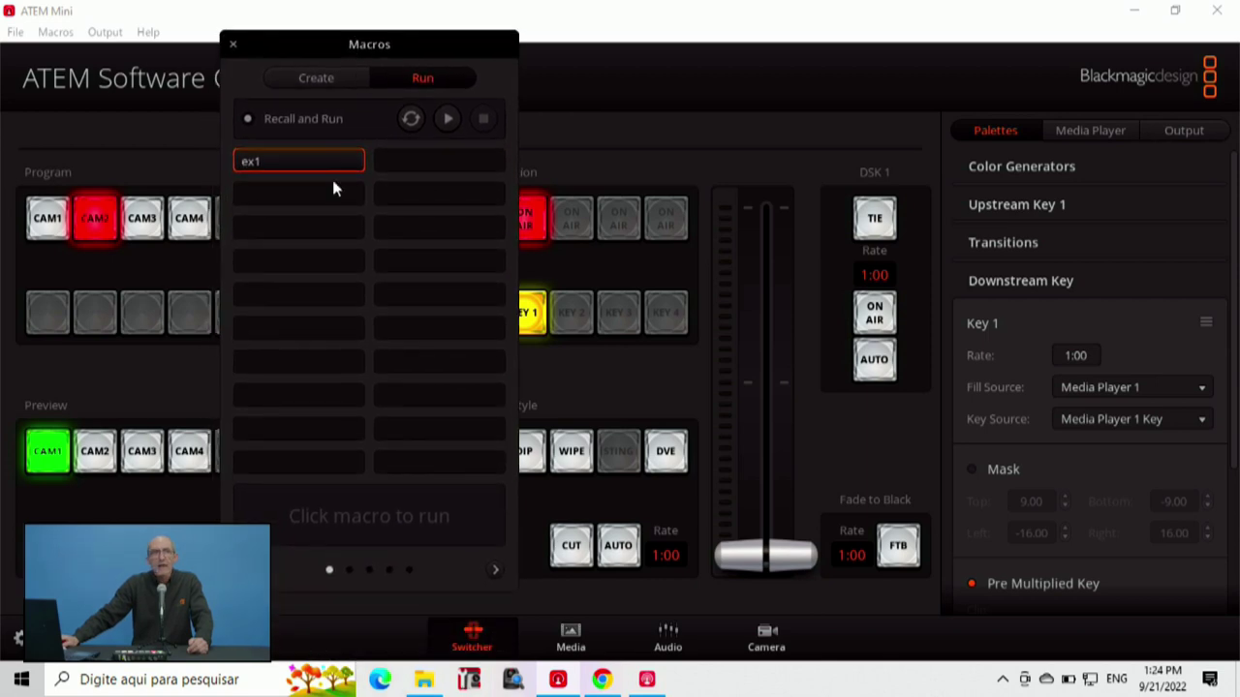